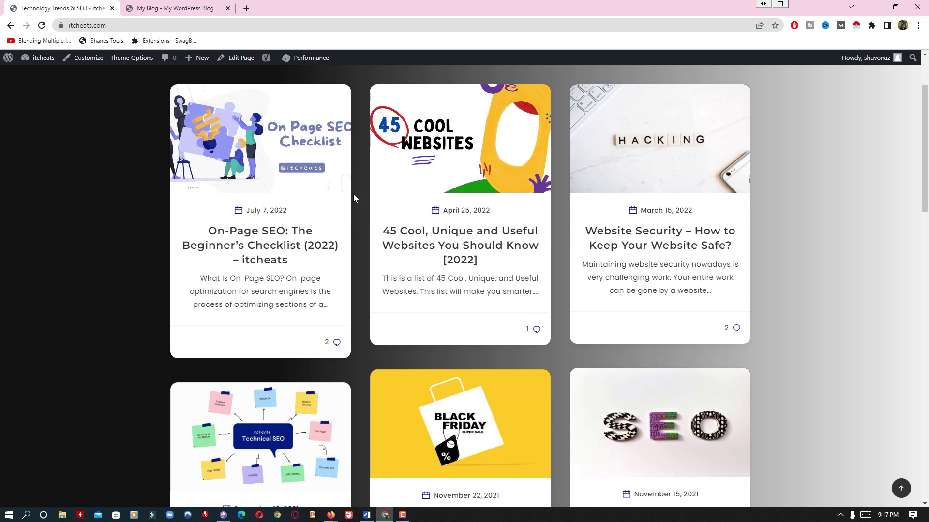
Open the WordPress admin dashboards of both itcheats.com and itcheats.xyz
{"action": "left_click", "coordinate": [59, 27]}
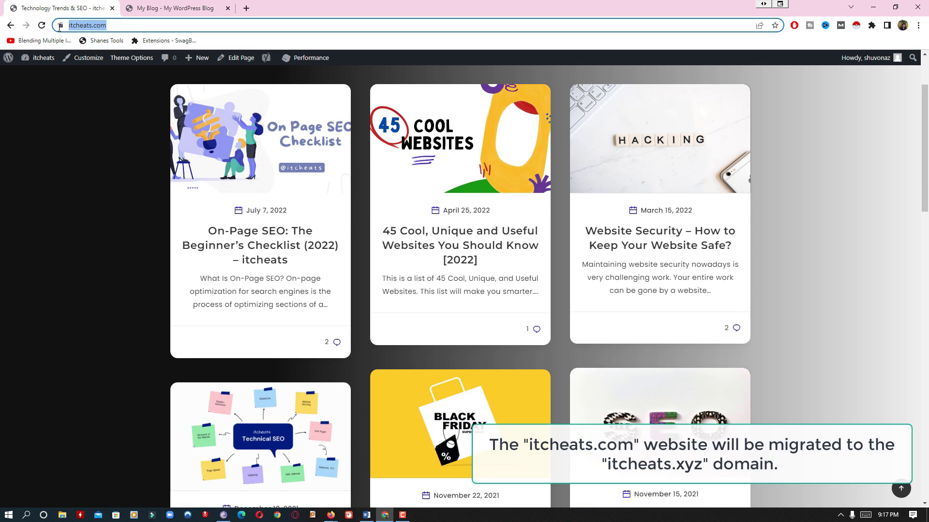
{"action": "mouse_move", "coordinate": [46, 58]}
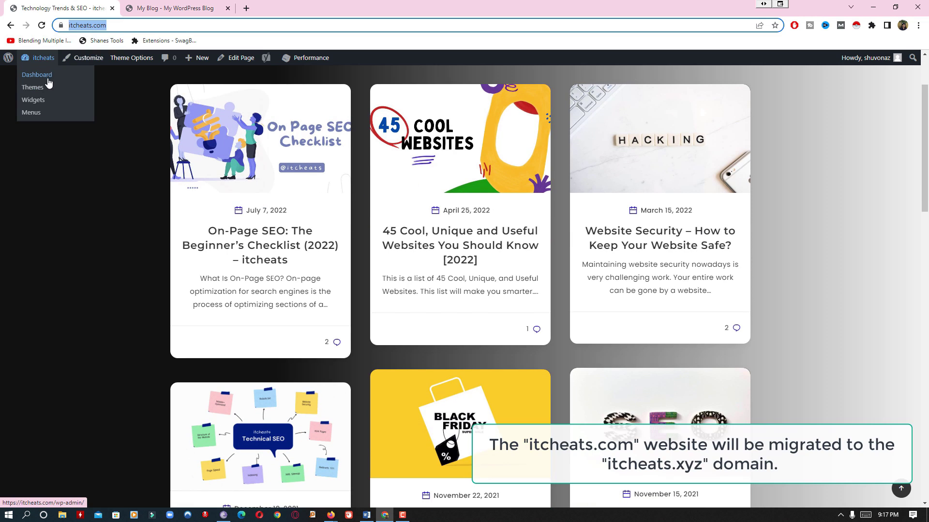
{"action": "left_click", "coordinate": [42, 78]}
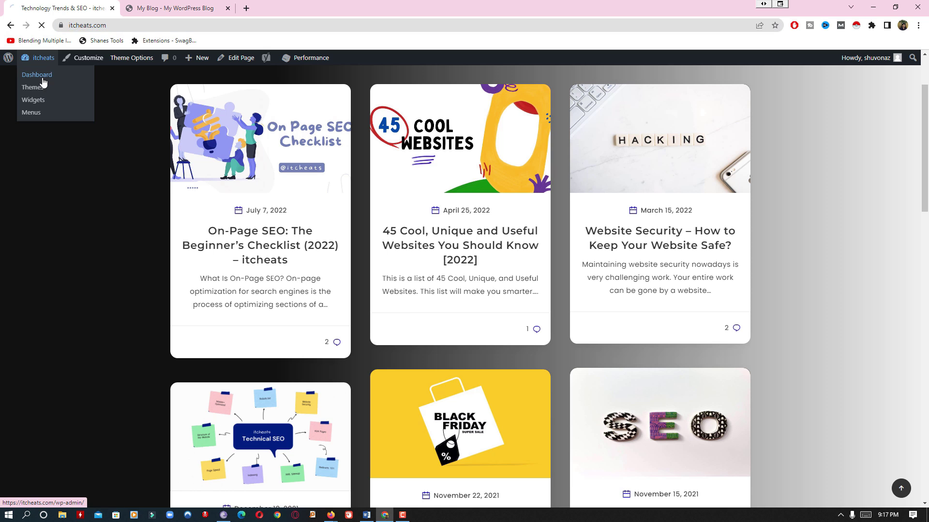
{"action": "left_click", "coordinate": [146, 11]}
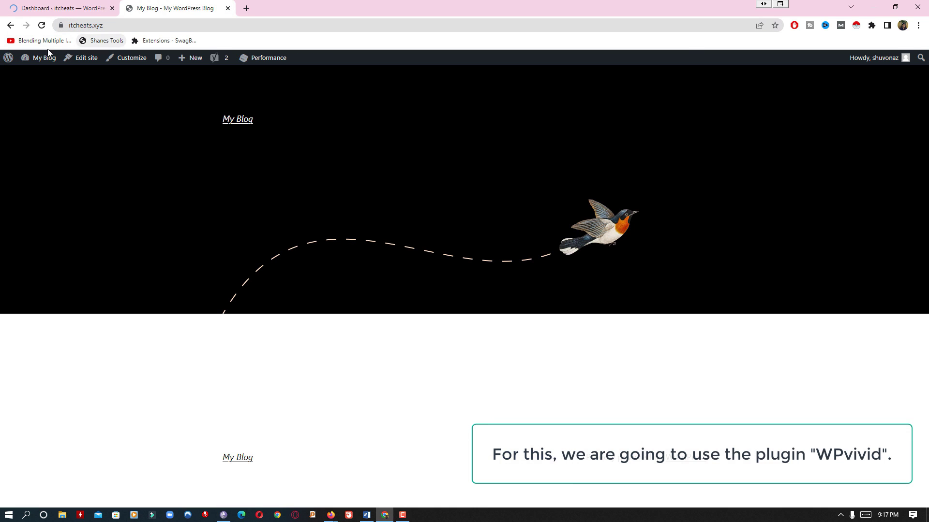
{"action": "mouse_move", "coordinate": [41, 59]}
{"action": "left_click", "coordinate": [43, 76]}
{"action": "left_click", "coordinate": [58, 10]}
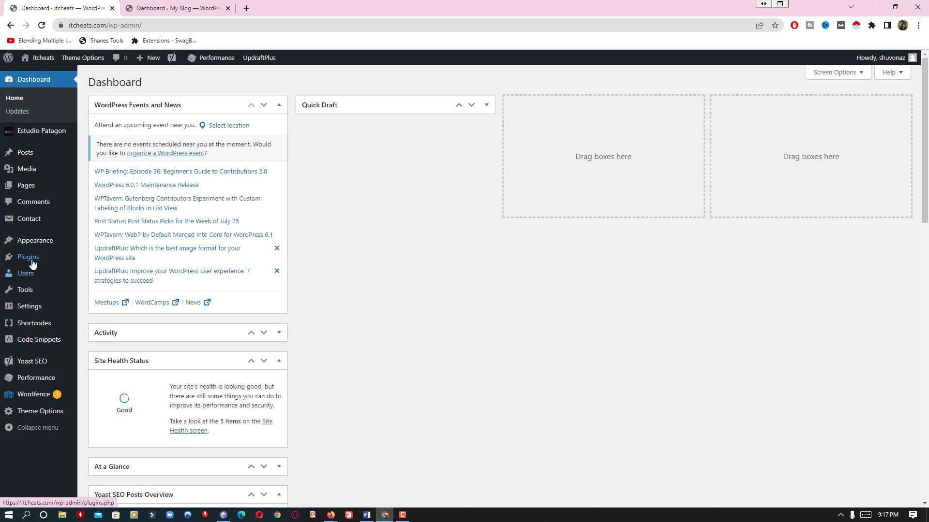
On itcheats.com, search the plugin directory for "wpvivid", copy the search term, and install and activate Migration, Backup, Staging – WPvivid
{"action": "mouse_move", "coordinate": [32, 263]}
{"action": "left_click", "coordinate": [97, 273]}
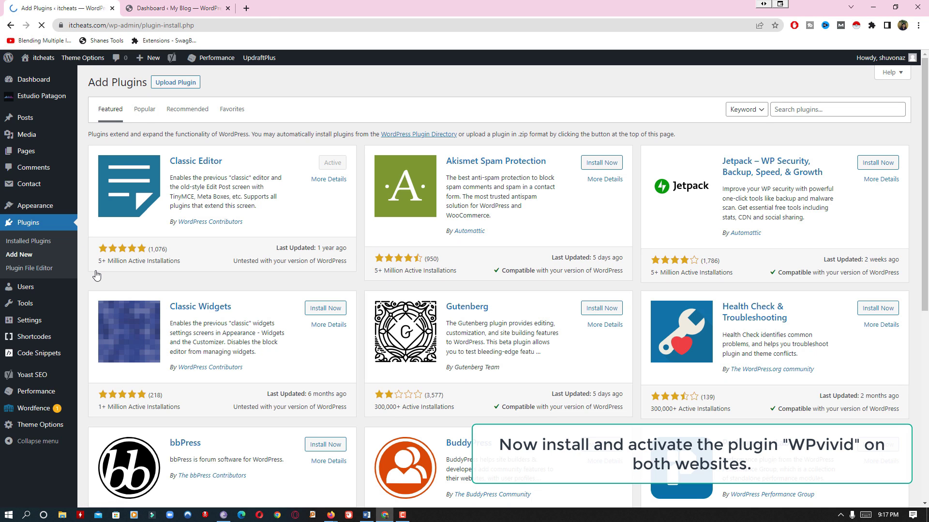
{"action": "left_click", "coordinate": [820, 111]}
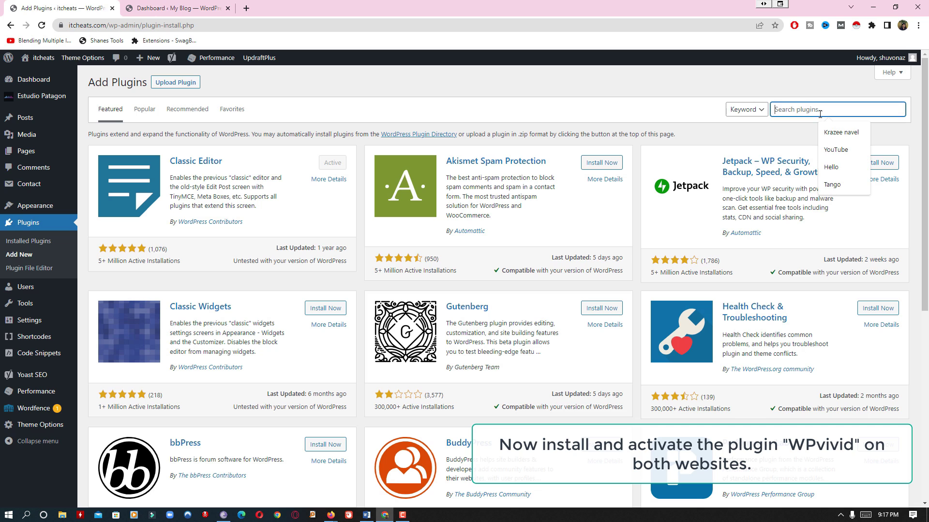
{"action": "type", "text": "wp vivid"}
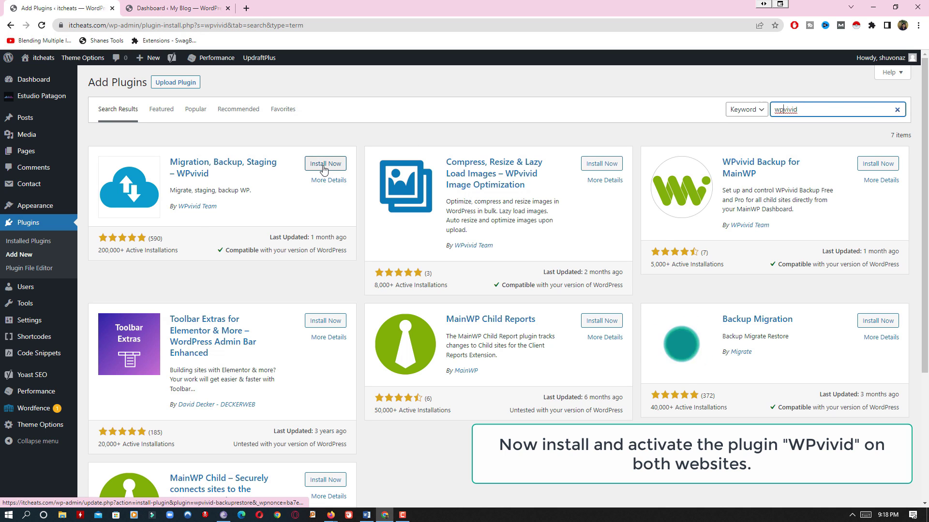
{"action": "left_click", "coordinate": [324, 167]}
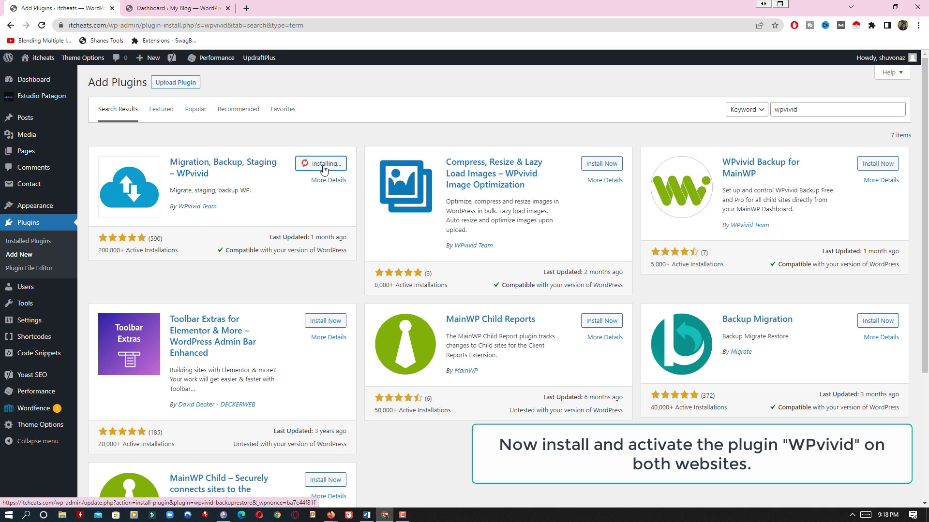
{"action": "left_click", "coordinate": [806, 110]}
{"action": "left_click_drag", "start_coordinate": [799, 110], "coordinate": [774, 110]}
{"action": "right_click", "coordinate": [777, 110]}
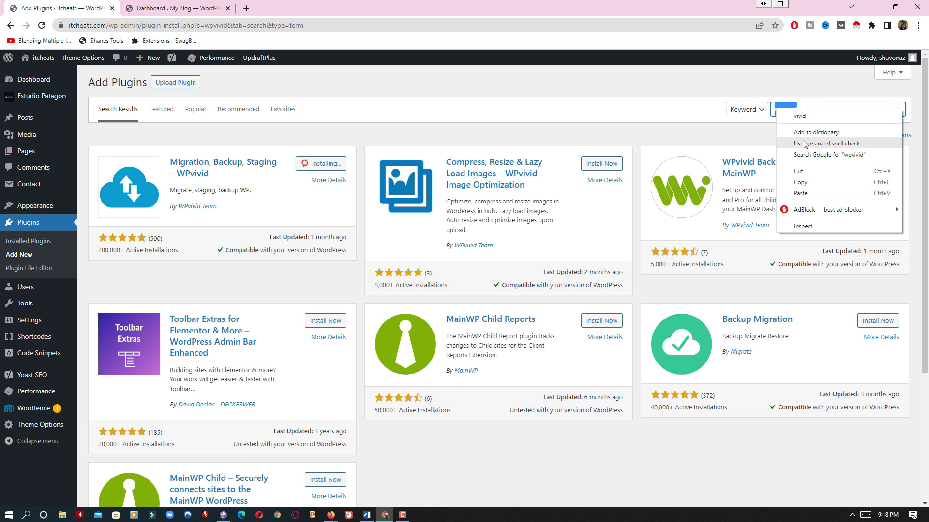
{"action": "left_click", "coordinate": [800, 181]}
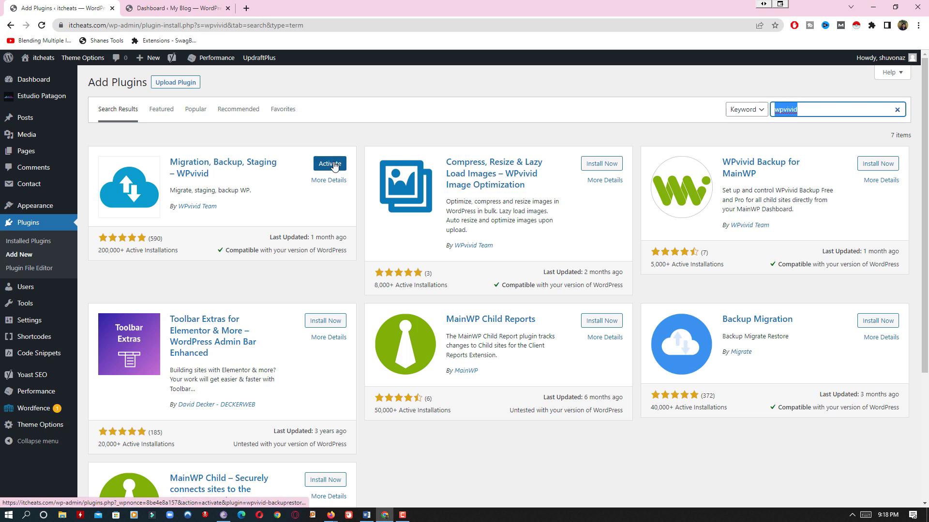
{"action": "left_click", "coordinate": [334, 166]}
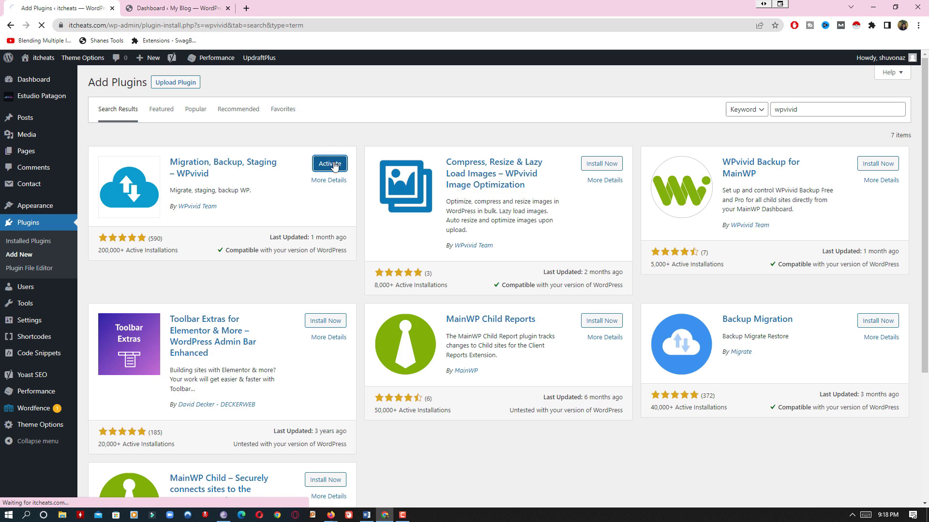
On itcheats.xyz, find the Migration, Backup, Staging – WPvivid plugin by searching for "wpvivid", and install and activate it
{"action": "left_click", "coordinate": [176, 8]}
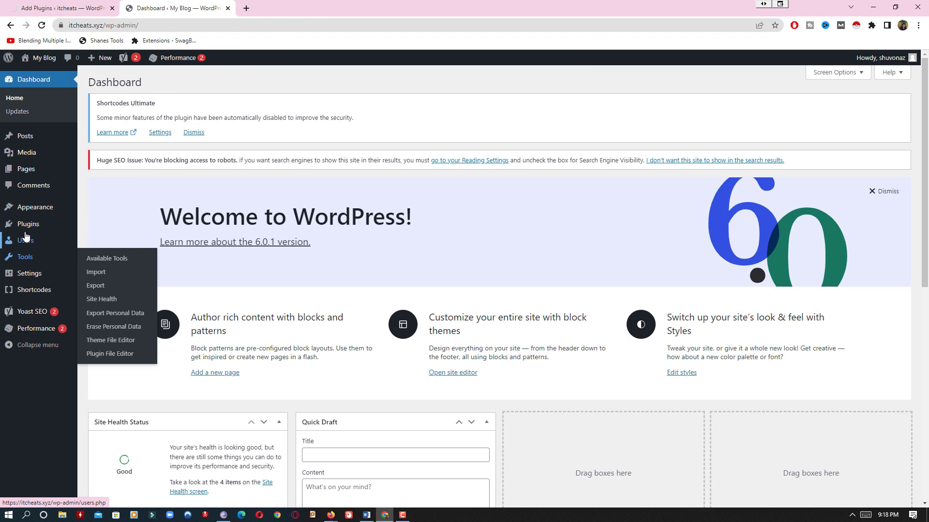
{"action": "mouse_move", "coordinate": [29, 224]}
{"action": "left_click", "coordinate": [116, 239]}
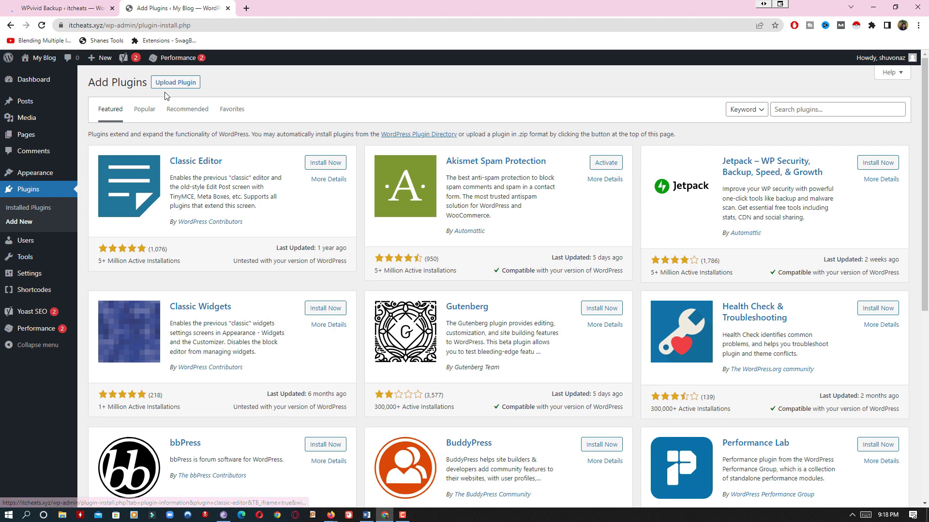
{"action": "left_click", "coordinate": [856, 108]}
{"action": "type", "text": "wpvivid"}
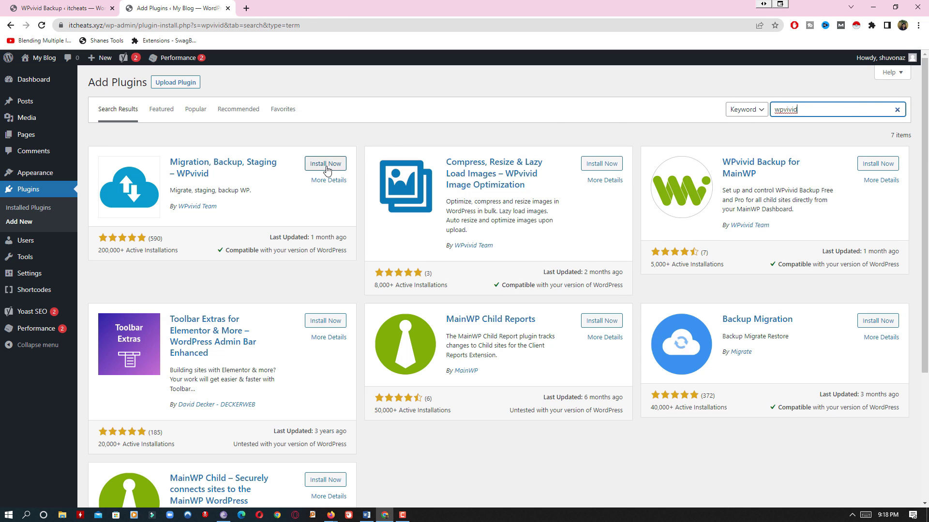
{"action": "left_click", "coordinate": [325, 164]}
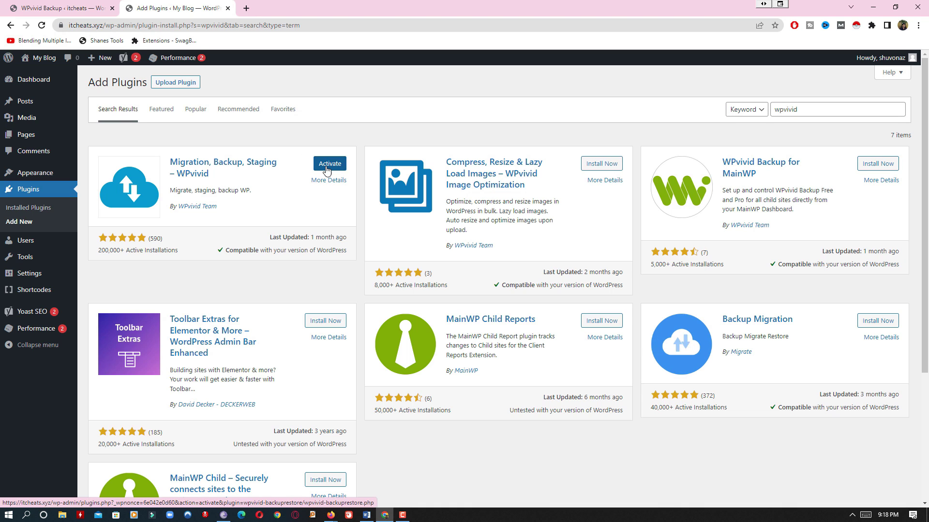
{"action": "left_click", "coordinate": [327, 167]}
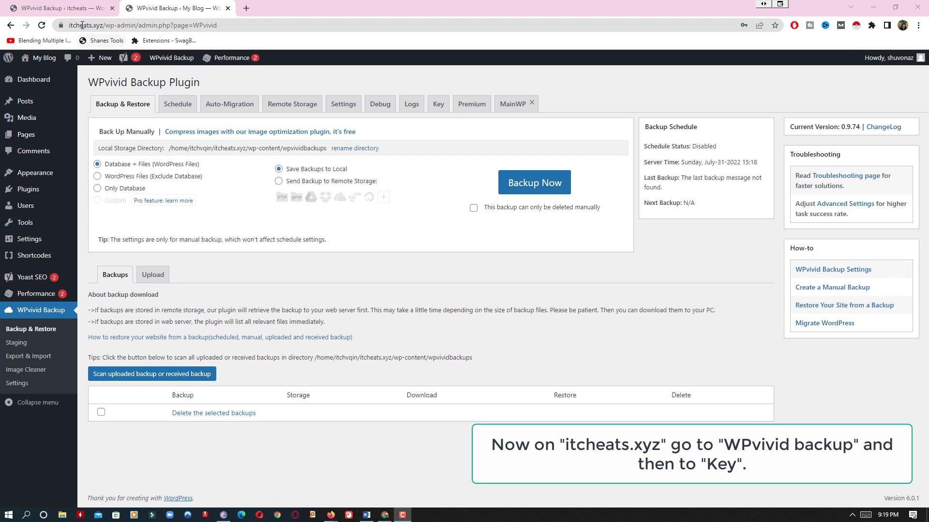
Generate a WPvivid site key on itcheats.xyz with the 8 hours expiration and copy it
{"action": "left_click", "coordinate": [439, 109]}
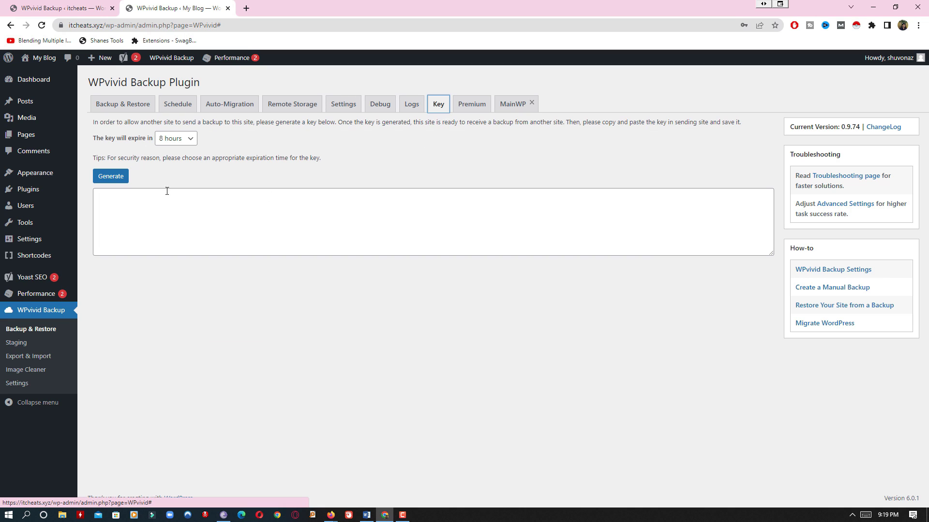
{"action": "left_click", "coordinate": [111, 176]}
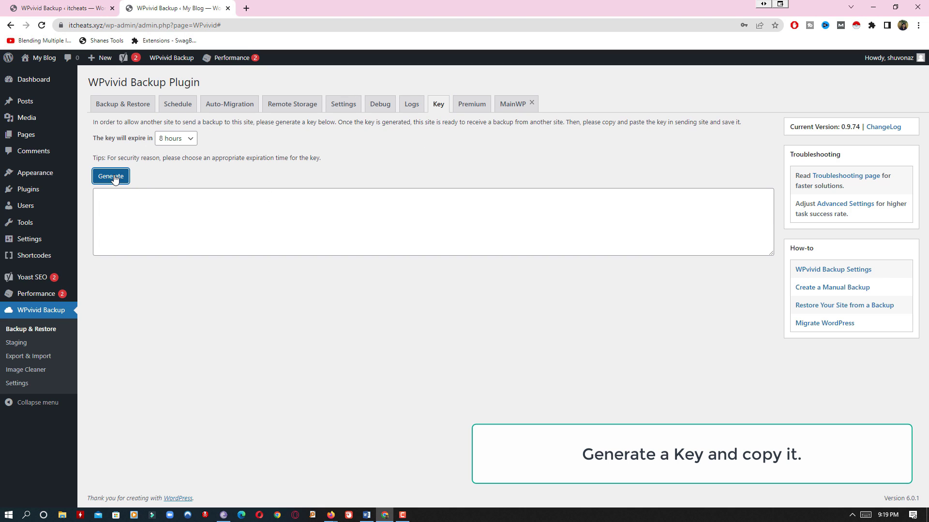
{"action": "left_click", "coordinate": [654, 247]}
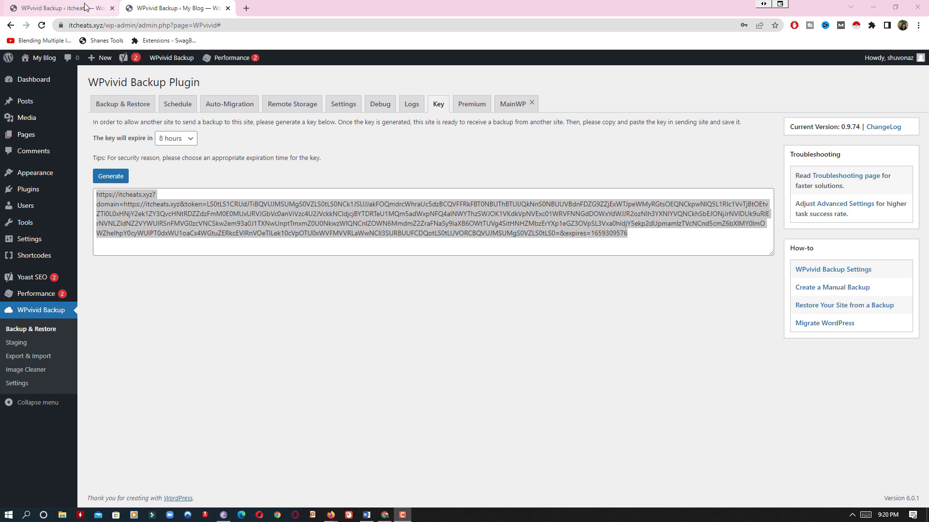
On itcheats.com, paste and save the site key for WPvivid Auto-Migration and clone and transfer the database and files to itcheats.xyz
{"action": "left_click", "coordinate": [68, 8]}
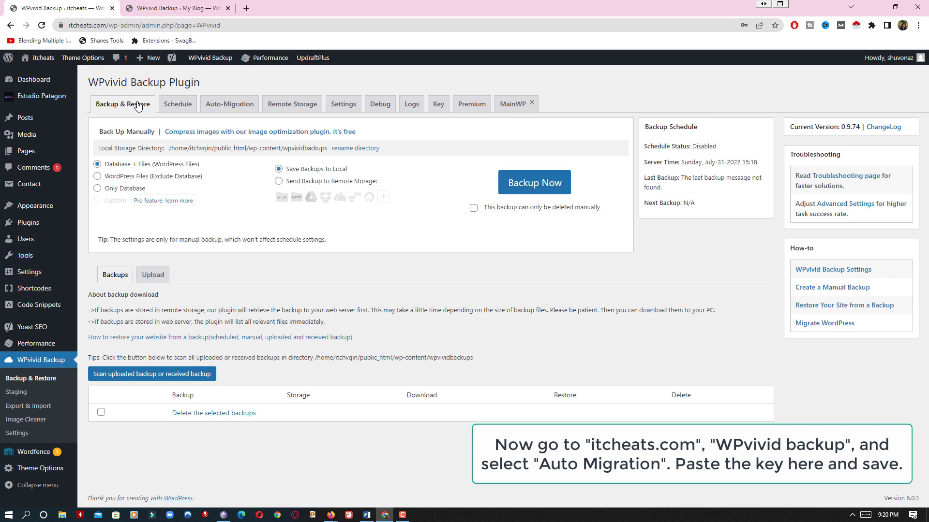
{"action": "left_click", "coordinate": [223, 107]}
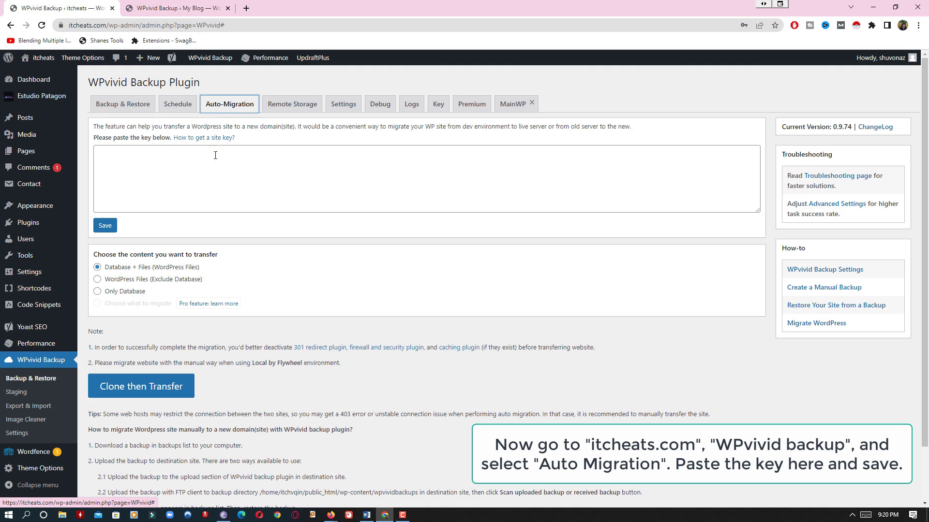
{"action": "left_click", "coordinate": [153, 154]}
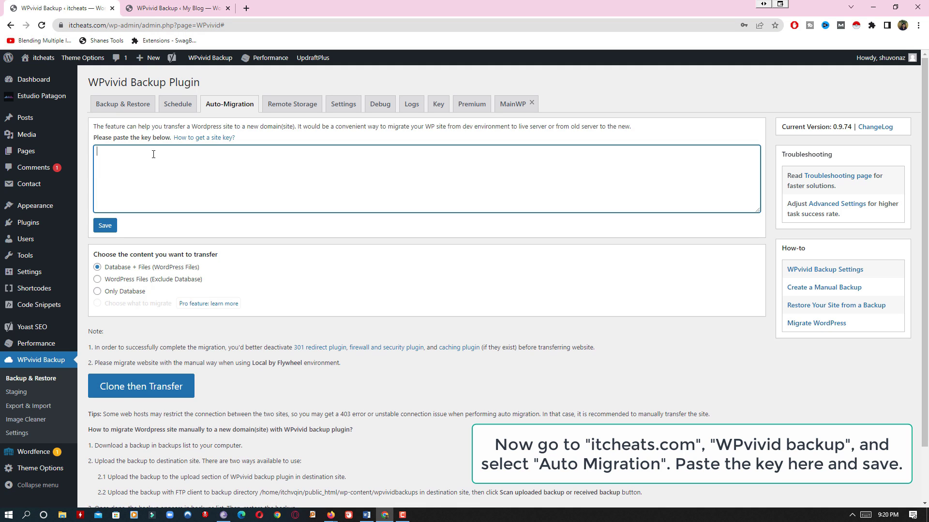
{"action": "key", "text": "ctrl+v"}
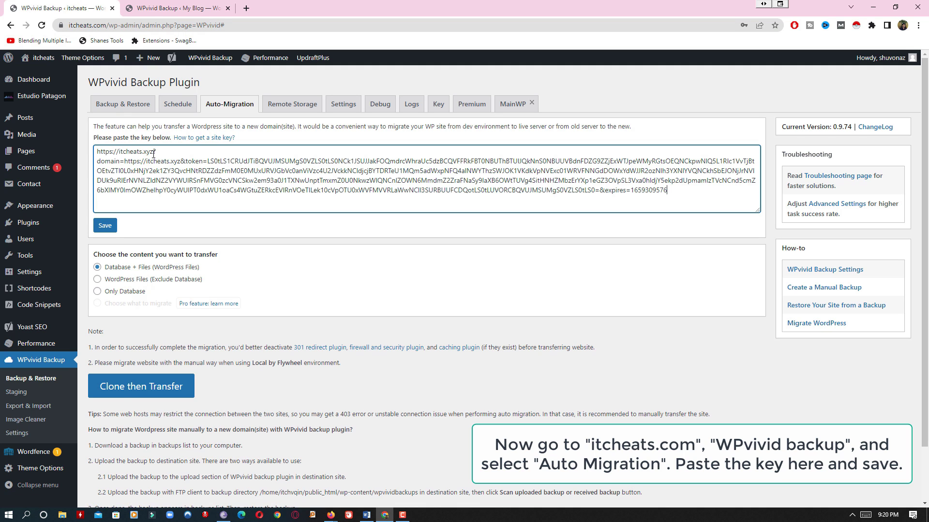
{"action": "left_click", "coordinate": [105, 226]}
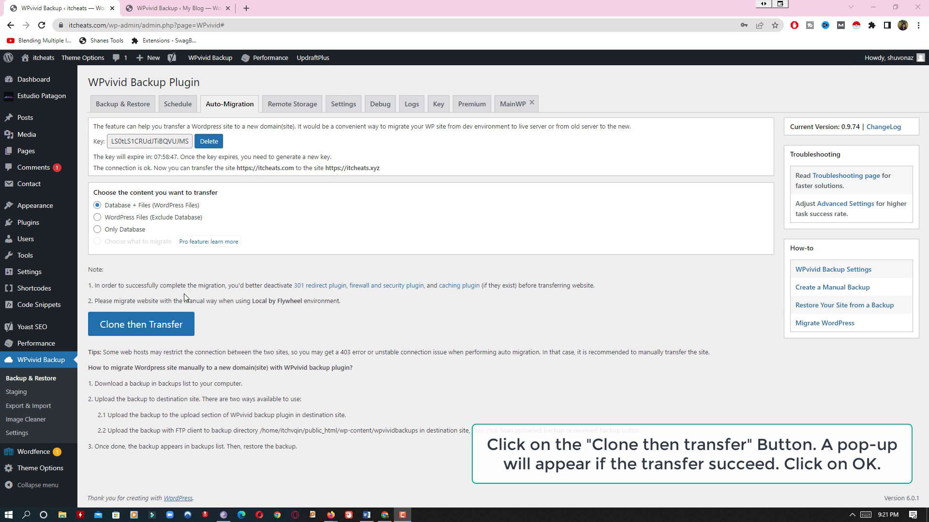
{"action": "left_click", "coordinate": [163, 325]}
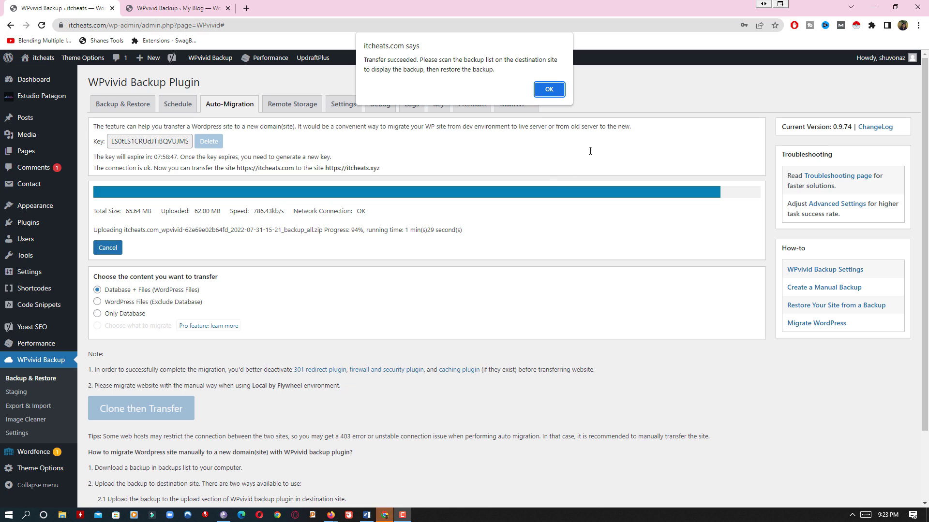
{"action": "left_click", "coordinate": [552, 89]}
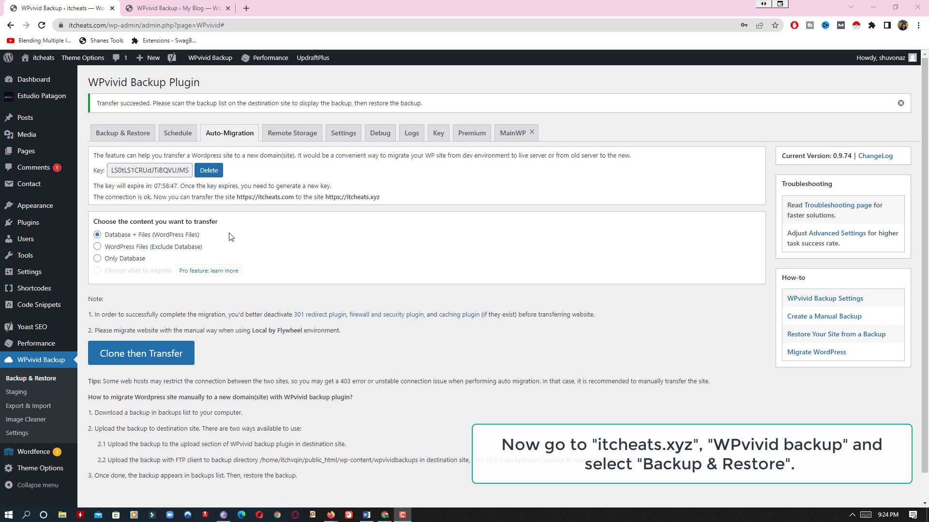
On itcheats.xyz, scan for the received backup in WPvivid's Backup & Restore section
{"action": "left_click", "coordinate": [175, 10]}
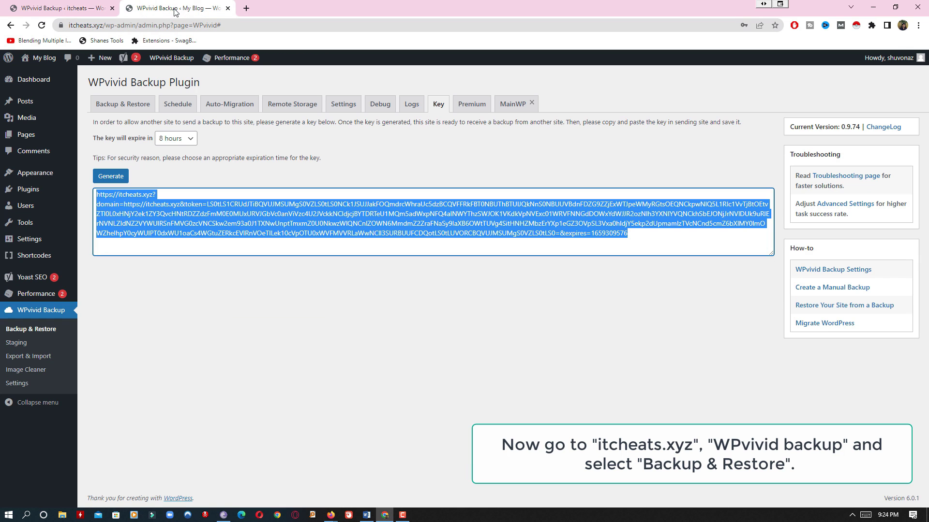
{"action": "left_click", "coordinate": [125, 106]}
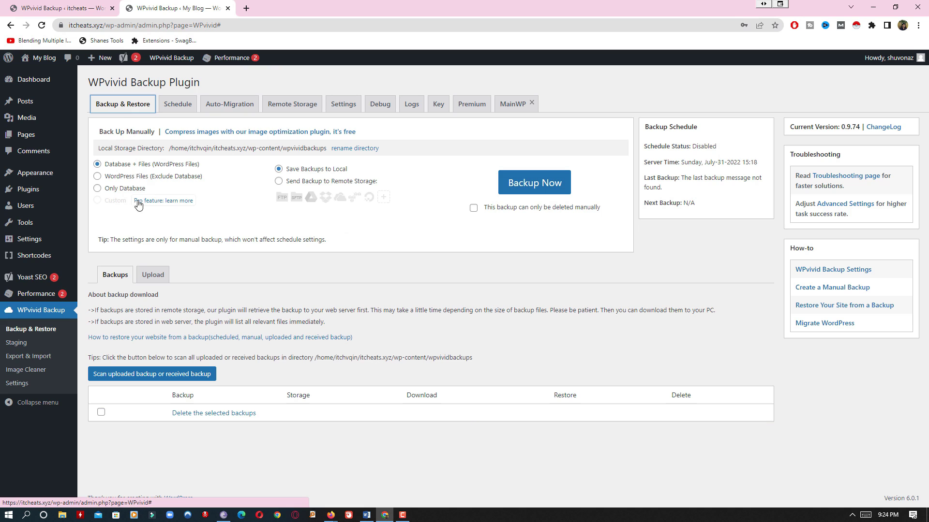
{"action": "left_click", "coordinate": [139, 376]}
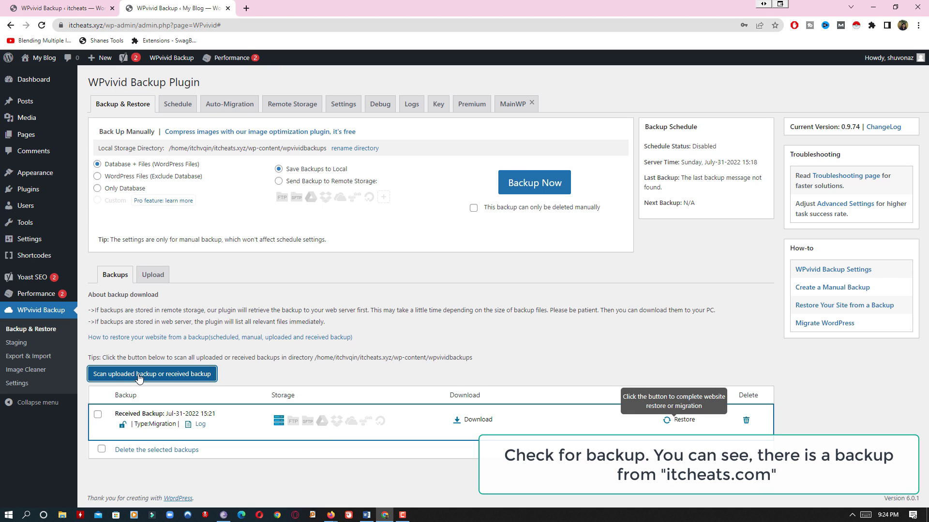
Restore the received migration backup on itcheats.xyz and acknowledge the completed restore
{"action": "left_click", "coordinate": [683, 420]}
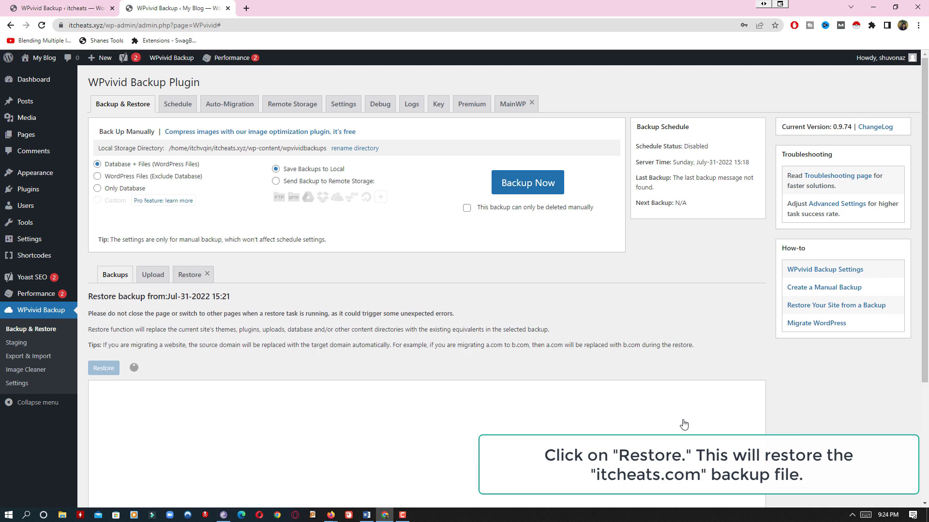
{"action": "scroll", "coordinate": [684, 424], "scroll_direction": "down", "scroll_amount": 3}
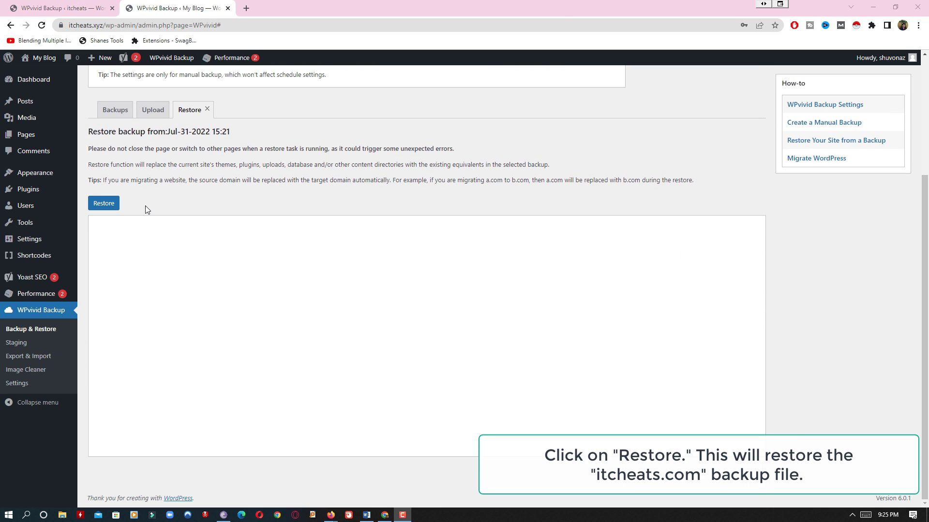
{"action": "left_click", "coordinate": [104, 203]}
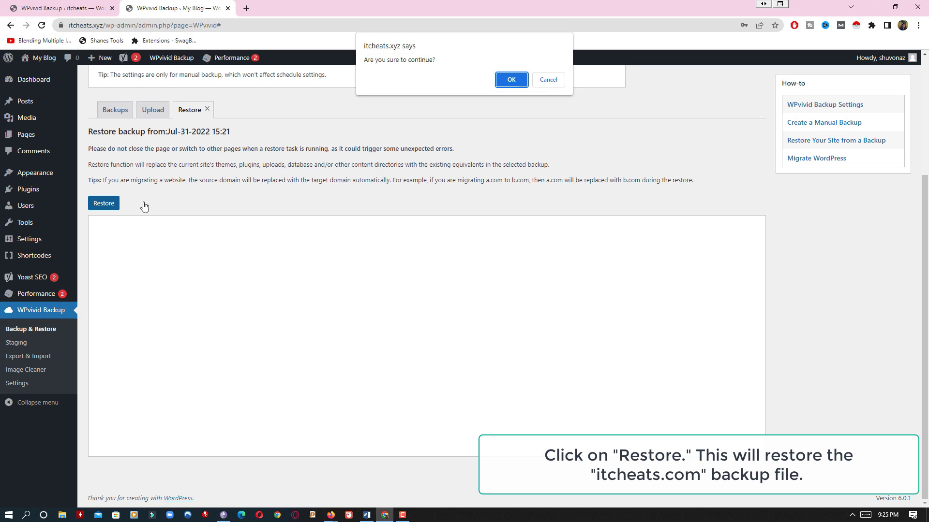
{"action": "left_click", "coordinate": [511, 80]}
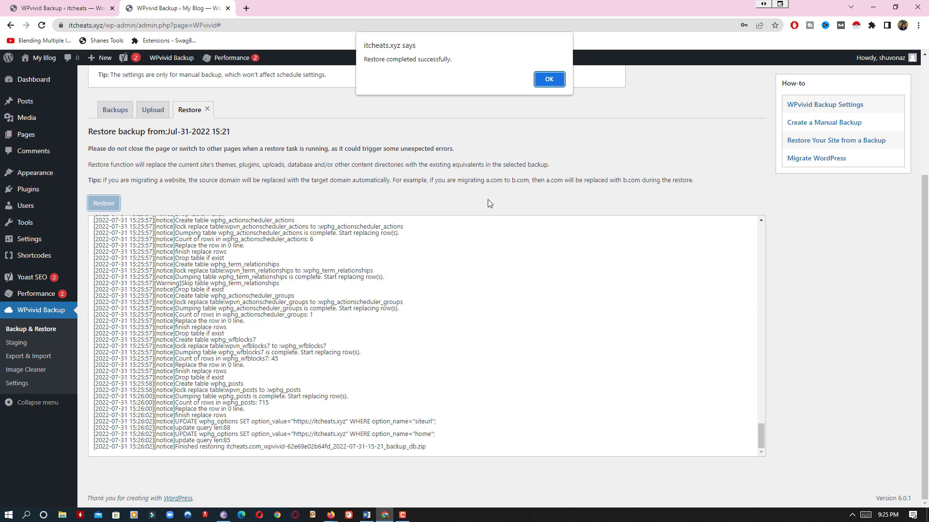
{"action": "left_click", "coordinate": [549, 81]}
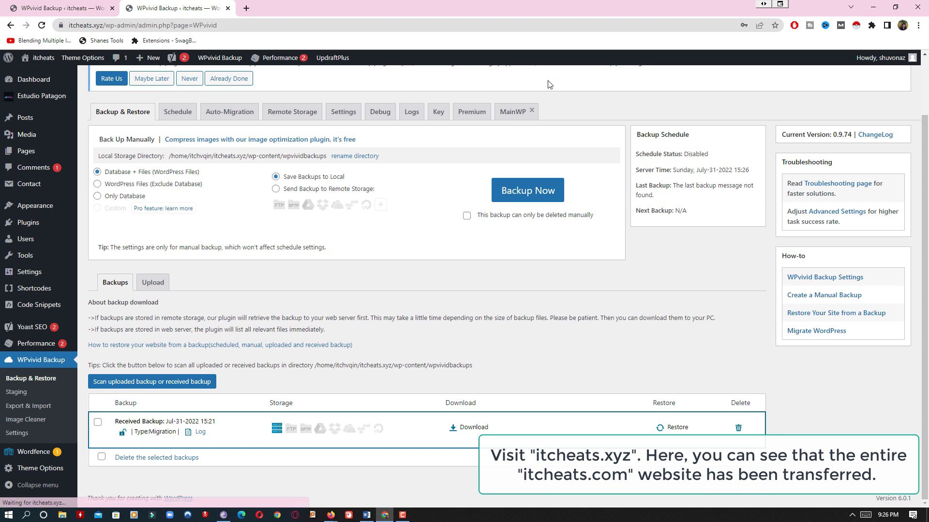
Open the itcheats.xyz front end in a separate browser tab and examine the migrated homepage posts
{"action": "mouse_move", "coordinate": [43, 58]}
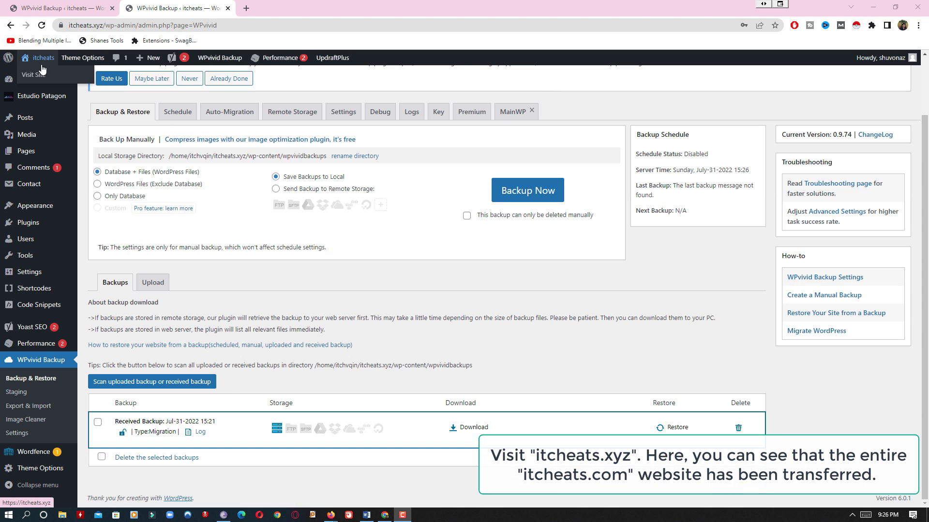
{"action": "right_click", "coordinate": [44, 77]}
{"action": "left_click", "coordinate": [62, 86]}
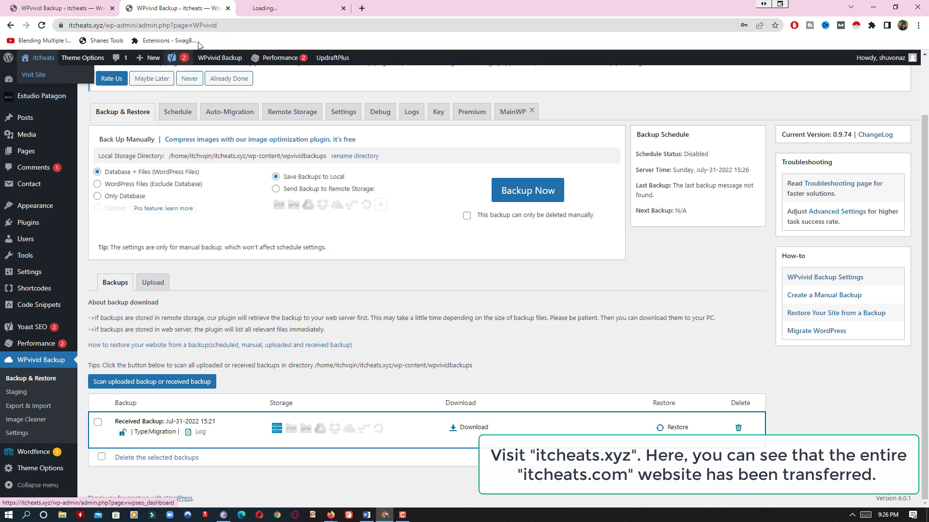
{"action": "left_click", "coordinate": [269, 9]}
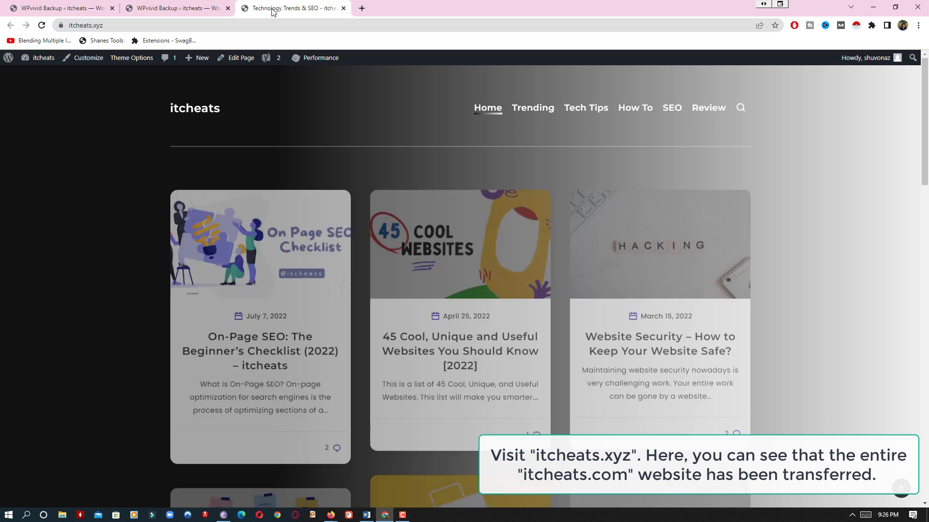
{"action": "scroll", "coordinate": [296, 375], "scroll_direction": "down", "scroll_amount": 7}
{"action": "scroll", "coordinate": [296, 376], "scroll_direction": "down", "scroll_amount": 14}
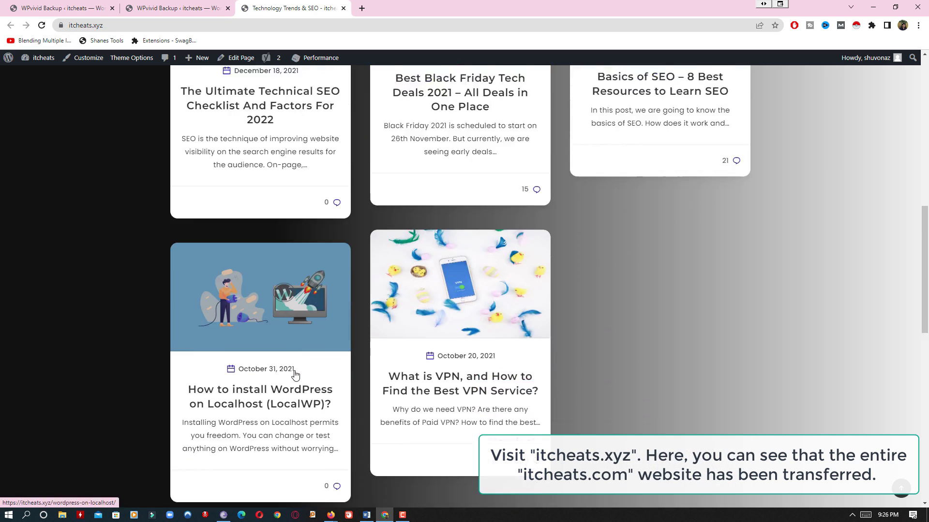
{"action": "scroll", "coordinate": [295, 377], "scroll_direction": "up", "scroll_amount": 4}
{"action": "scroll", "coordinate": [295, 376], "scroll_direction": "up", "scroll_amount": 10}
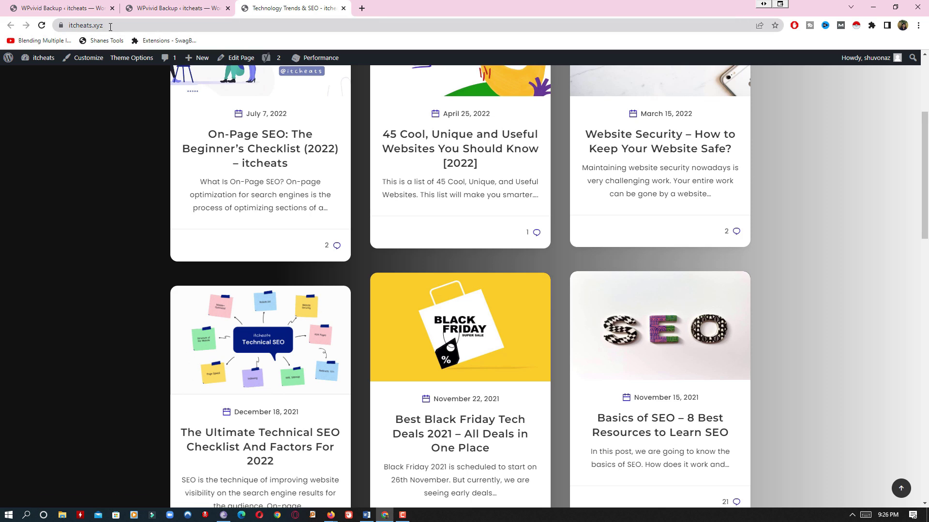
Open the original itcheats.com front end from its dashboard and compare its homepage posts with the migrated site
{"action": "left_click", "coordinate": [51, 8]}
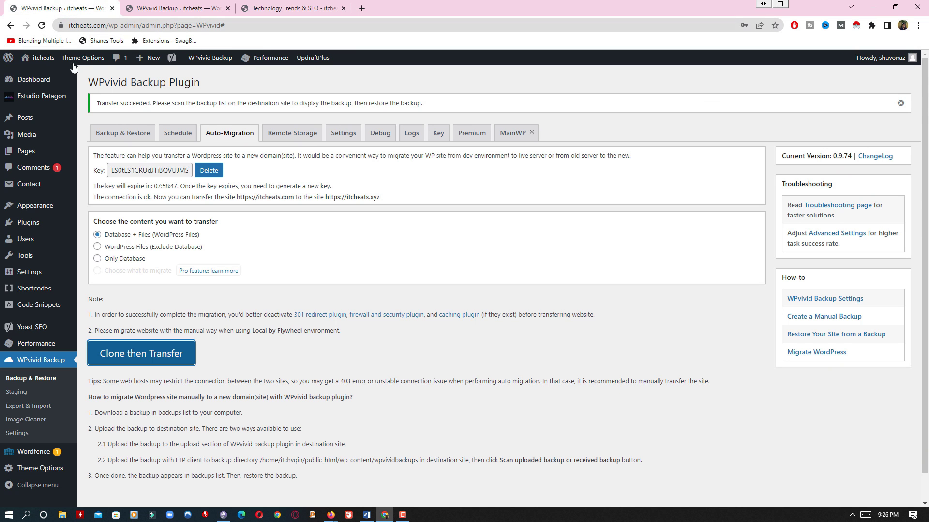
{"action": "left_click", "coordinate": [42, 76]}
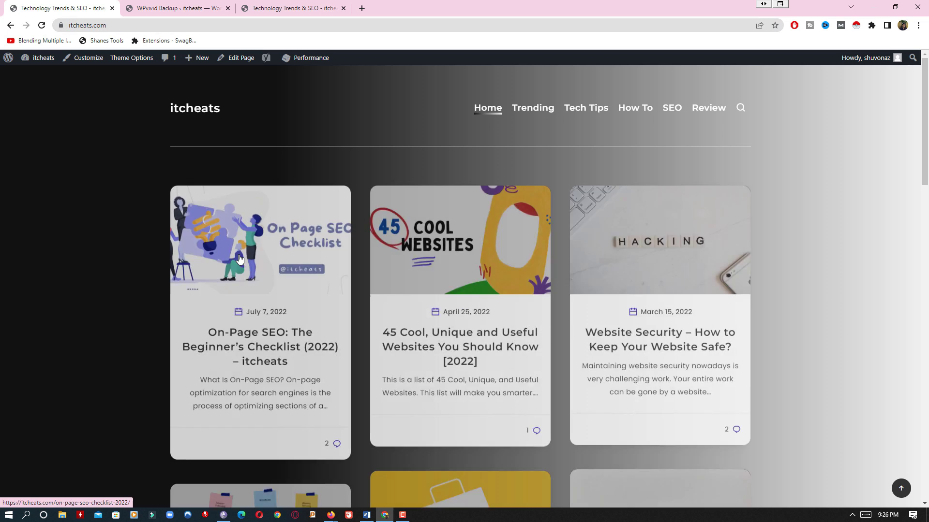
{"action": "scroll", "coordinate": [352, 263], "scroll_direction": "down", "scroll_amount": 3}
{"action": "scroll", "coordinate": [352, 264], "scroll_direction": "down", "scroll_amount": 2}
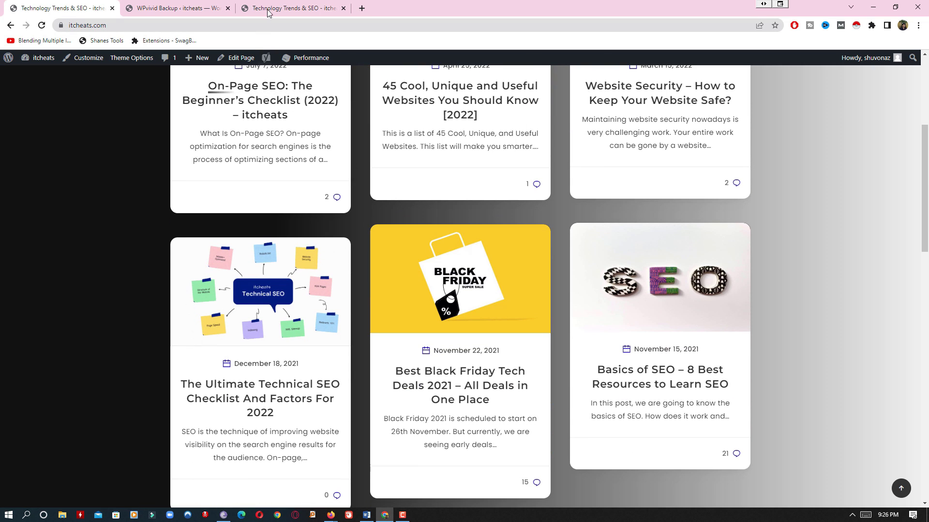